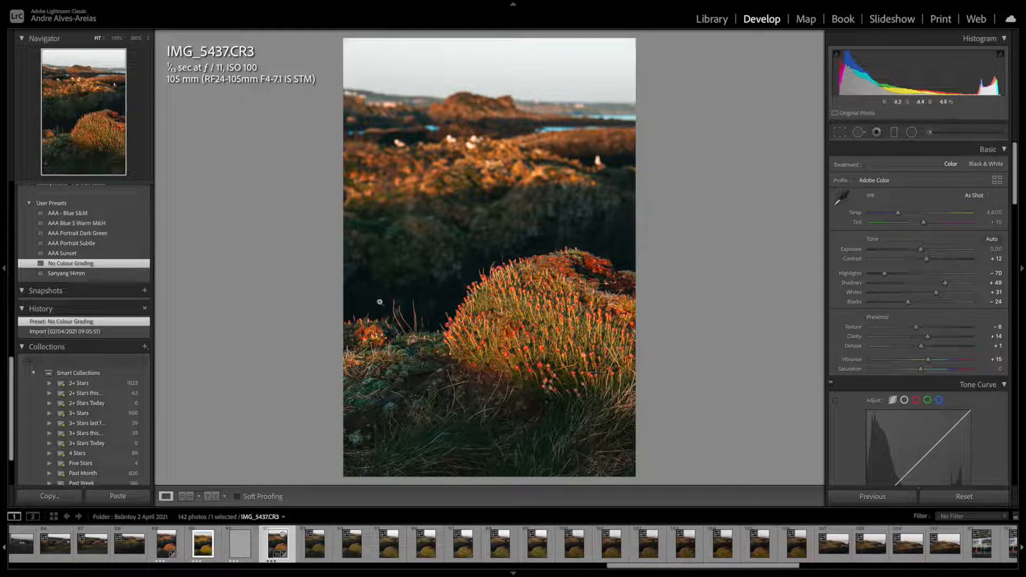
Select the IMG_5436.CR3 and IMG_5437.CR3 photos, open them together as layers in Photoshop, and switch to Photoshop
click(170, 544)
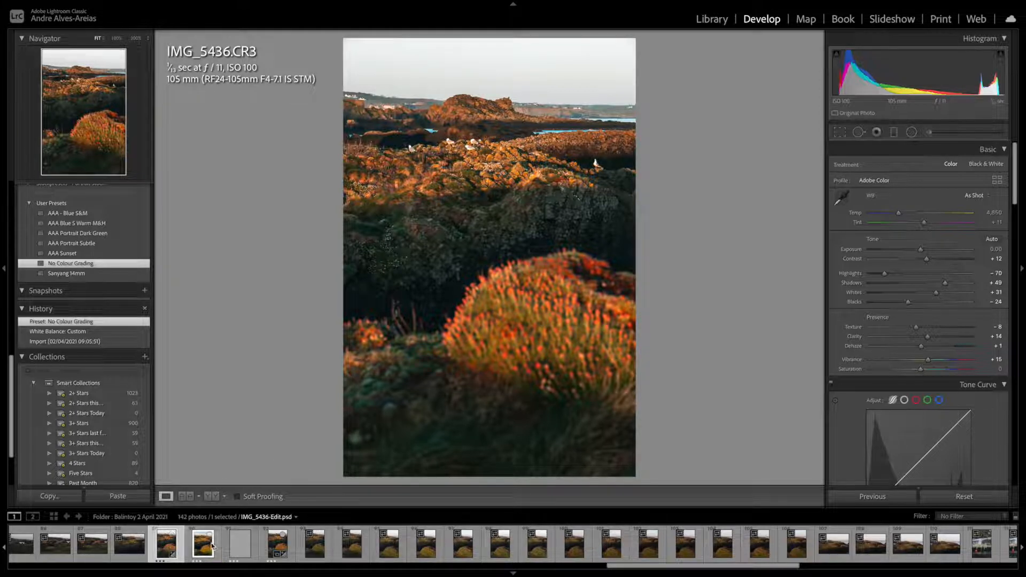
ctrl+click(275, 545)
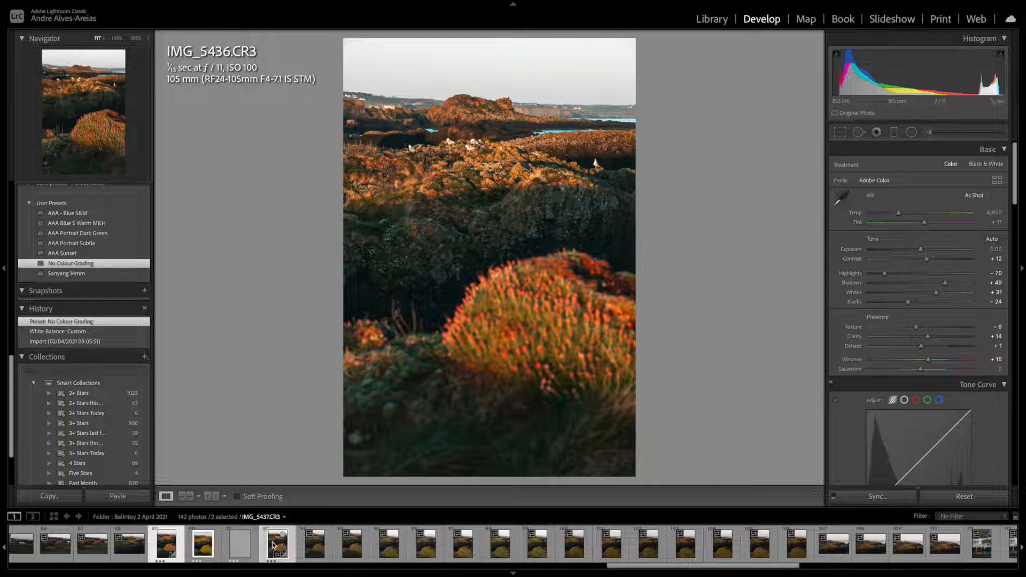
right_click(273, 545)
mouse_move(376, 317)
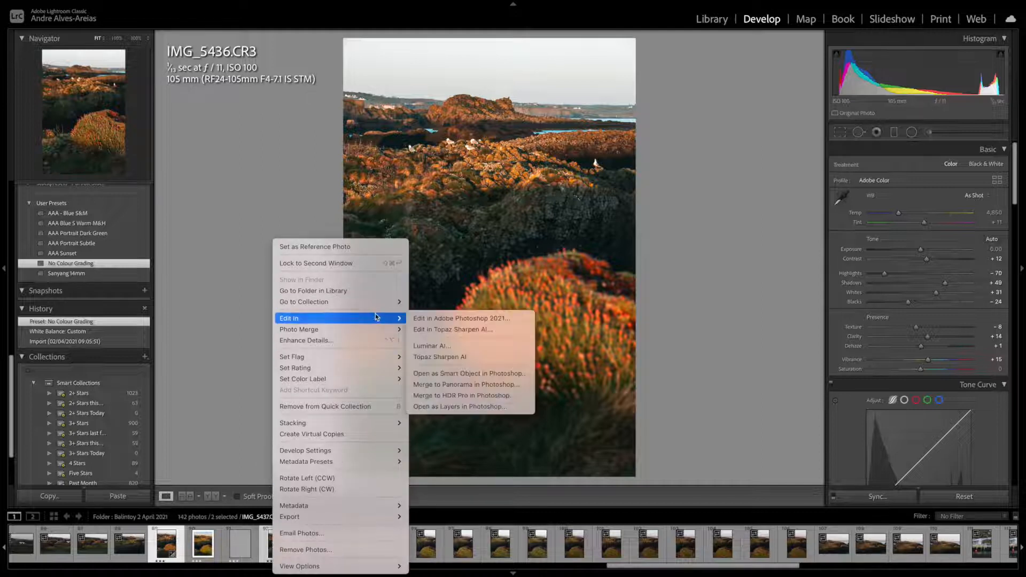
click(478, 409)
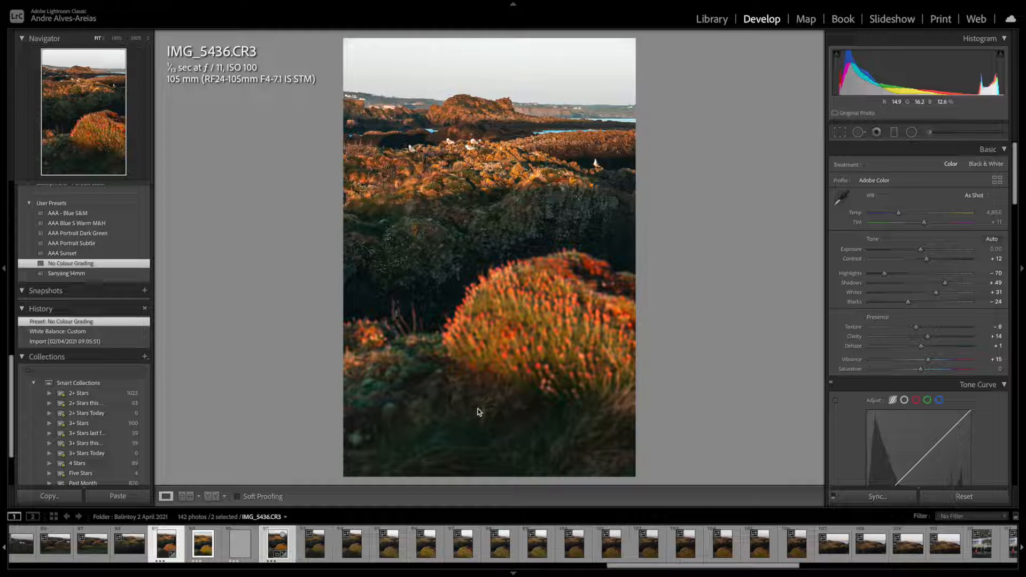
key(super+Tab)
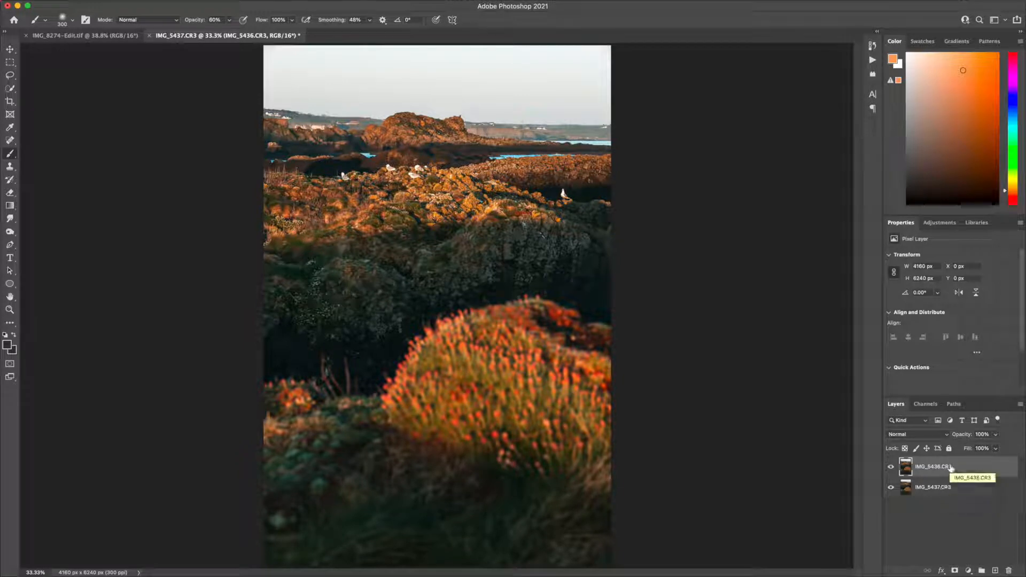
Select both photo layers and auto-align them with the Auto projection
shift+click(951, 490)
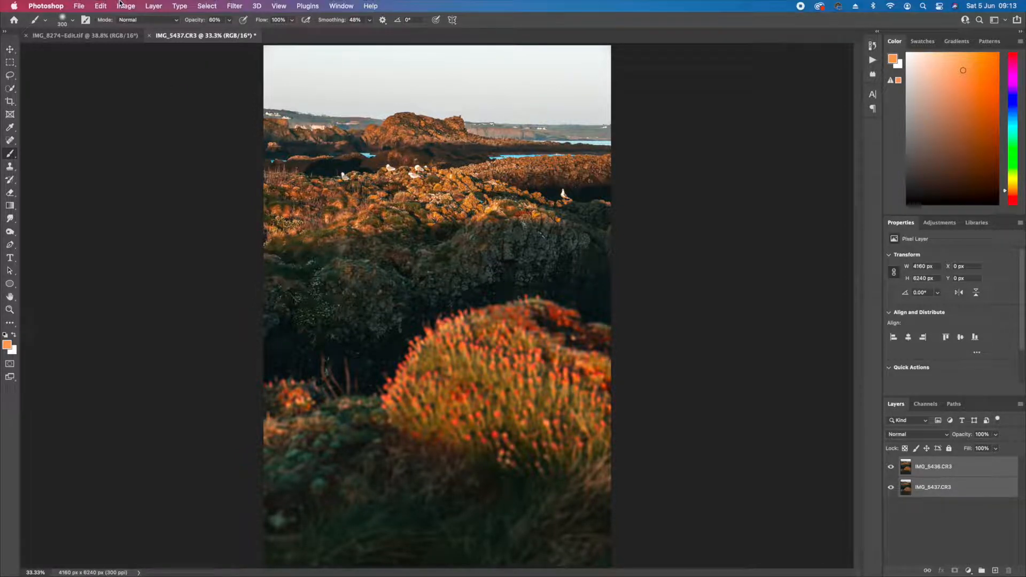
click(100, 6)
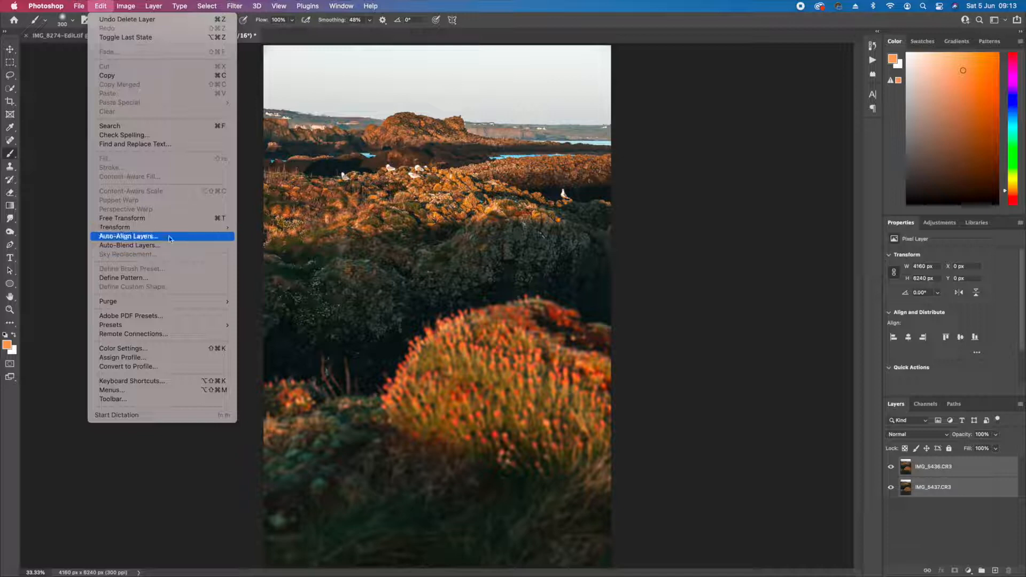
click(169, 237)
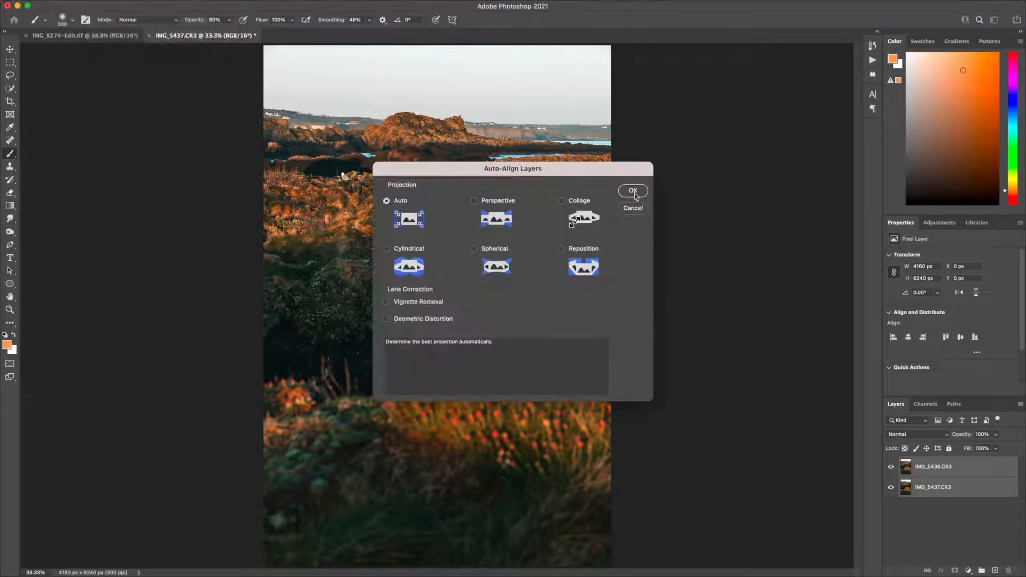
click(633, 190)
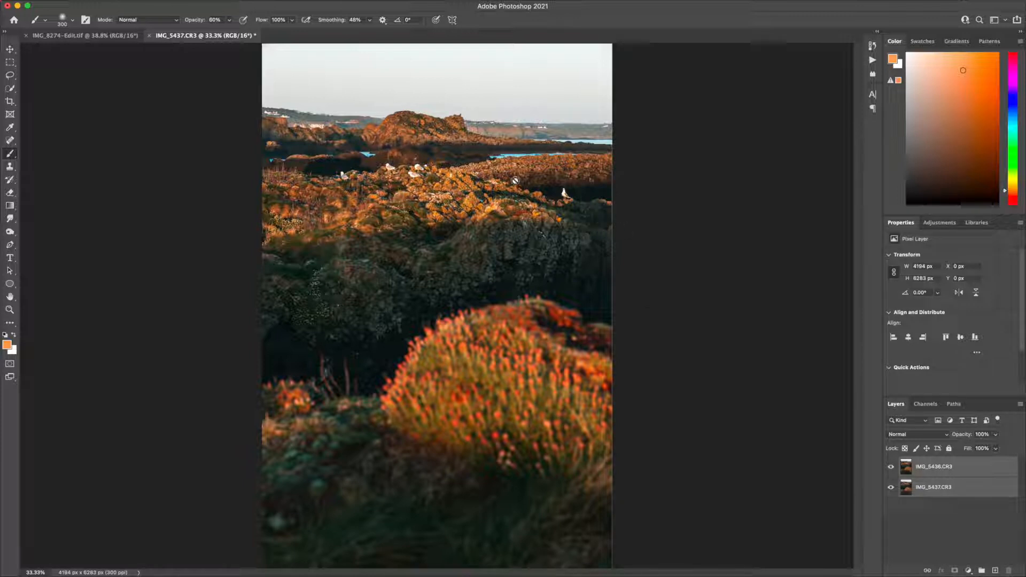
Examine the alignment close up by hiding and showing the IMG_5436.CR3 layer over the rocks and the flower mound
scroll(526, 157, up, 10)
scroll(525, 156, down, 5)
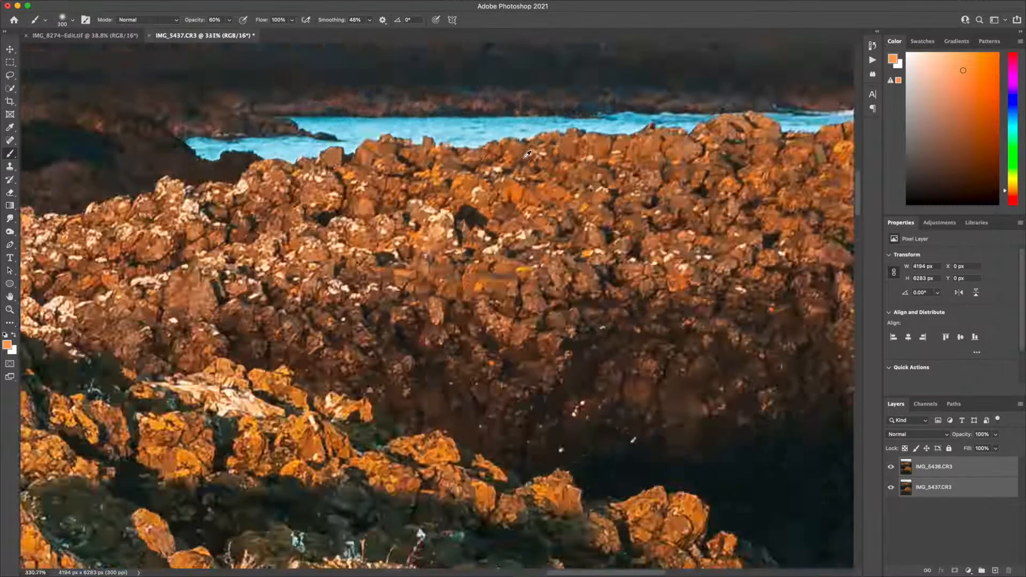
click(891, 468)
click(891, 467)
scroll(706, 432, down, 5)
scroll(705, 432, down, 4)
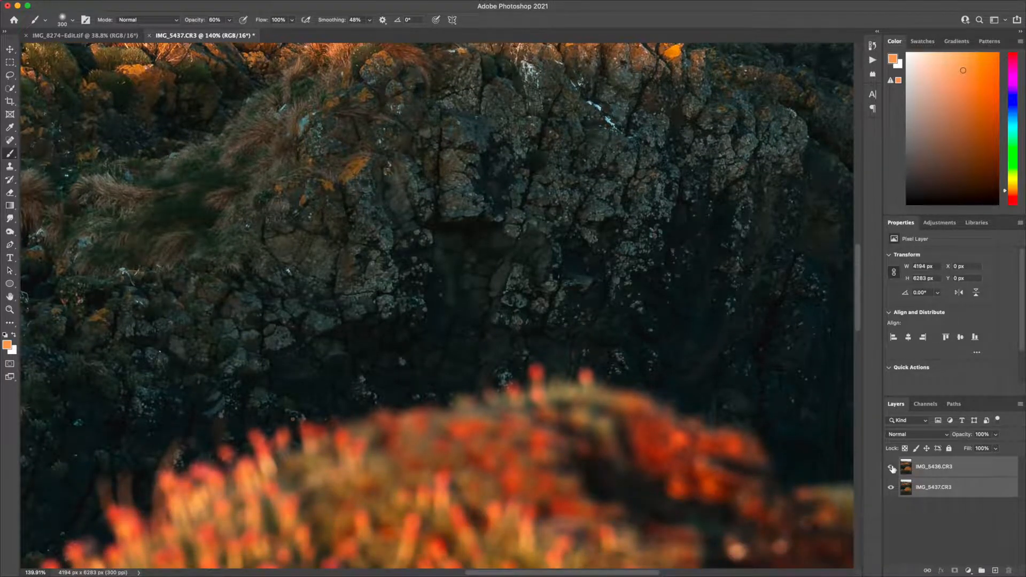
click(891, 467)
click(891, 467)
click(891, 467)
click(891, 467)
scroll(605, 326, up, 5)
scroll(605, 325, up, 15)
scroll(605, 326, down, 20)
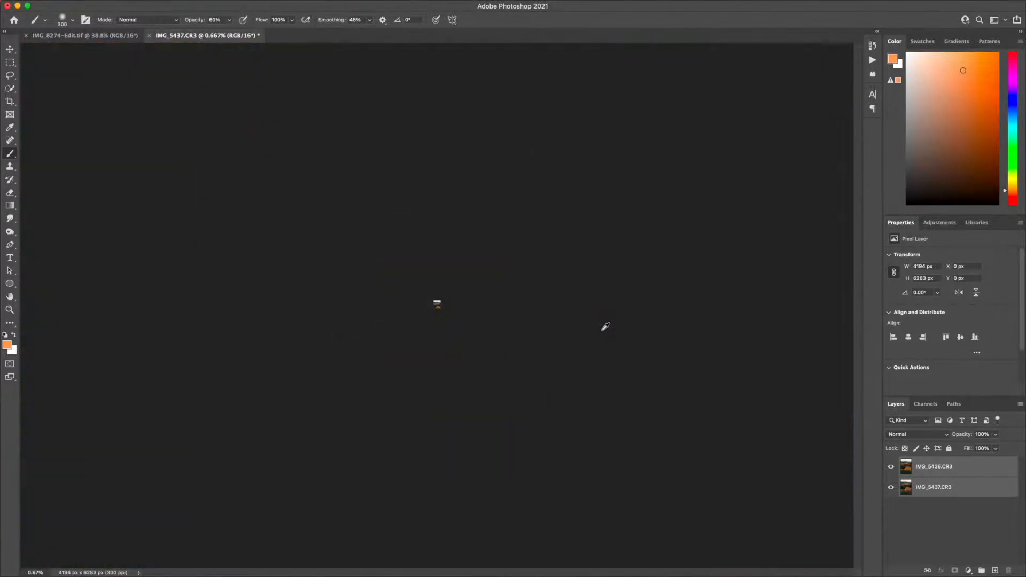
scroll(605, 326, up, 10)
scroll(452, 274, up, 2)
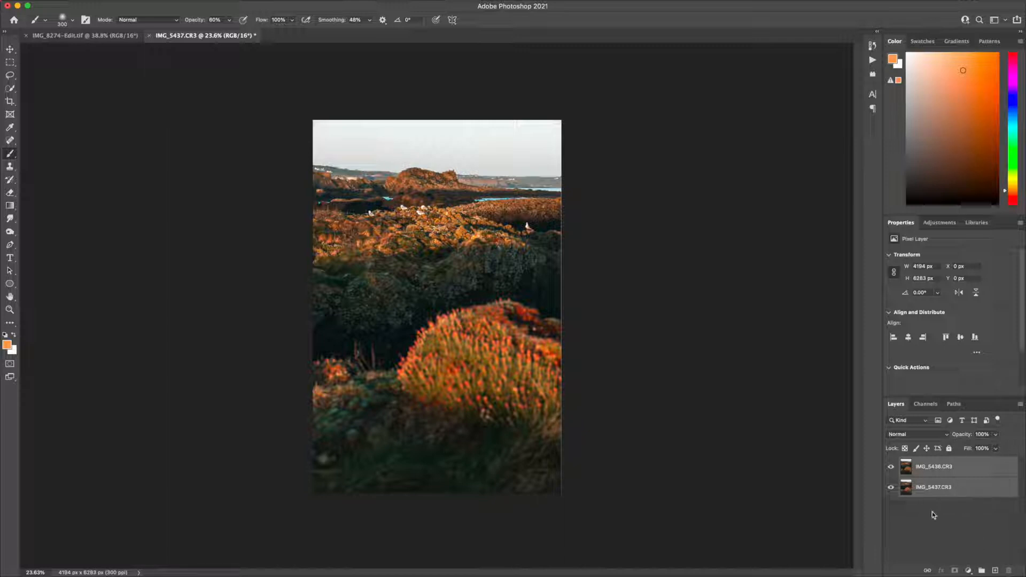
Select only the IMG_5436.CR3 layer, compare it with the layer beneath, and add a white layer mask to it
click(951, 474)
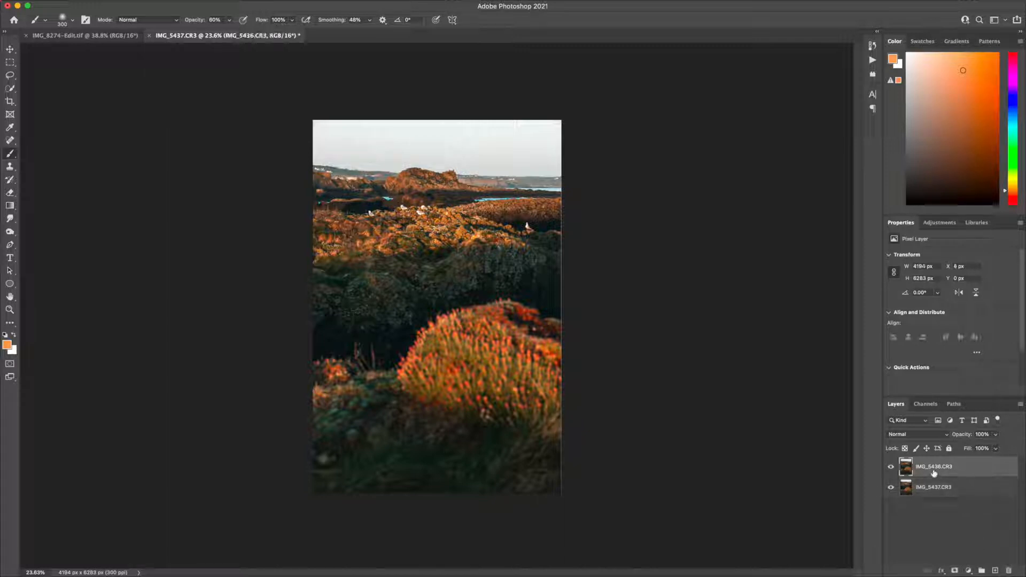
click(890, 468)
click(890, 469)
click(890, 469)
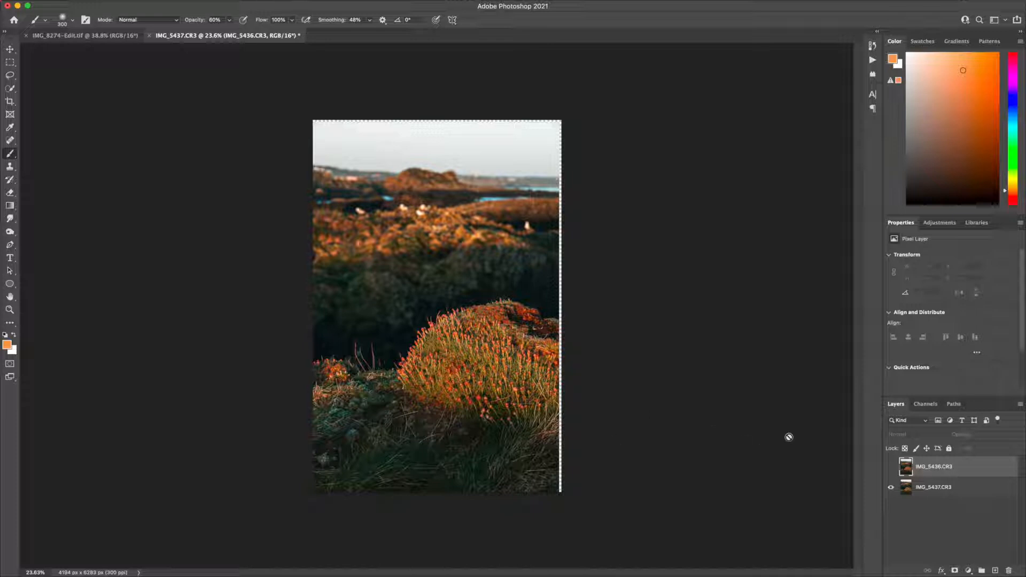
click(891, 467)
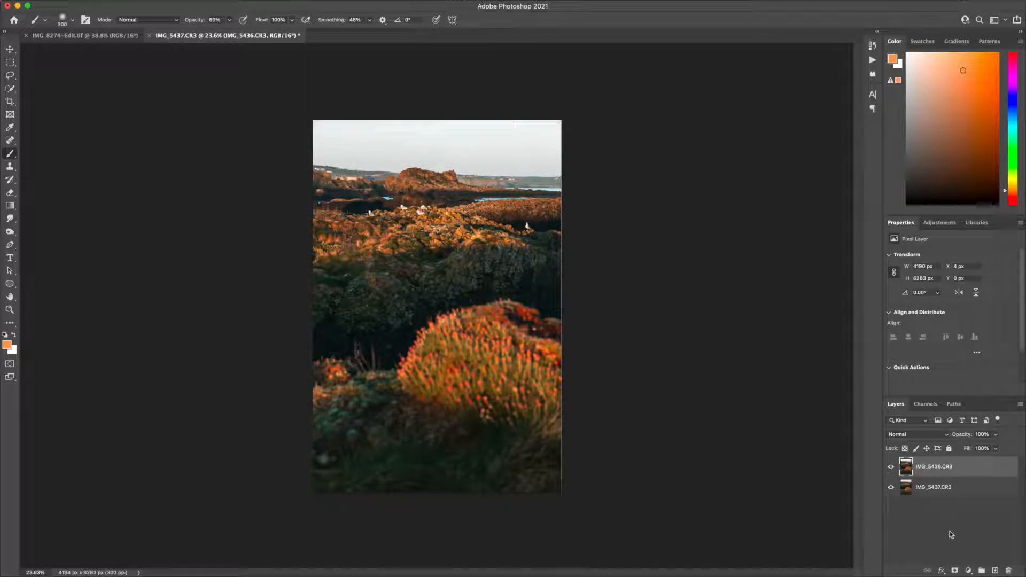
click(955, 571)
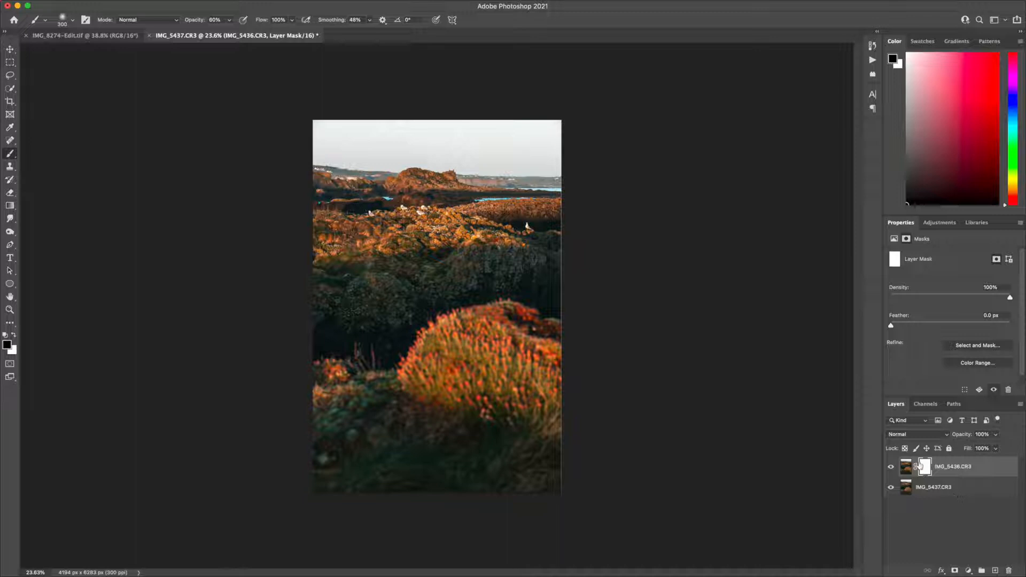
Reset the colours with black as foreground and set a soft round brush of 1040 px with 0% hardness
key(x)
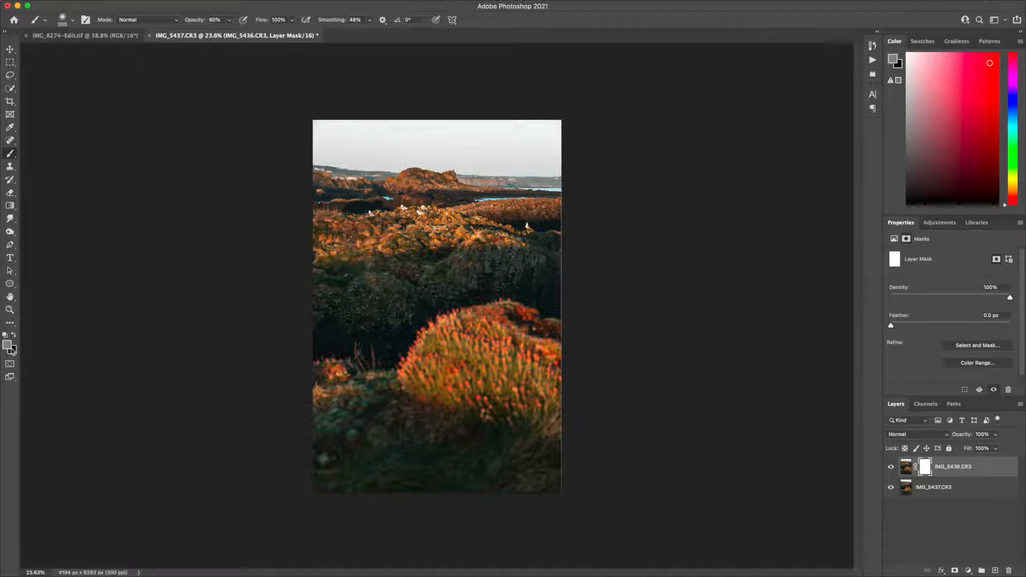
key(d)
key(x)
key(x)
key(x)
key(x)
key(x)
right_click(469, 346)
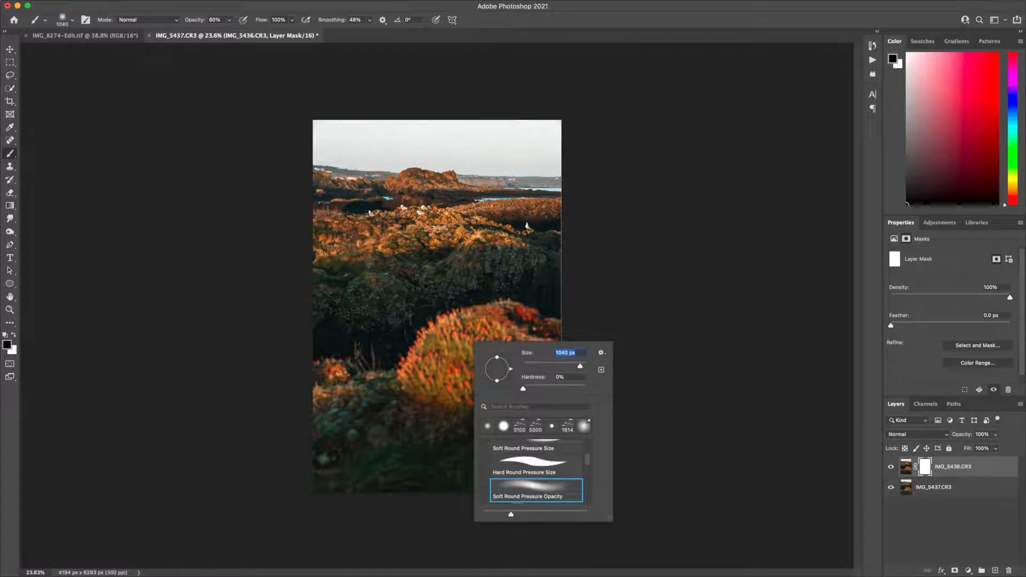
click(377, 408)
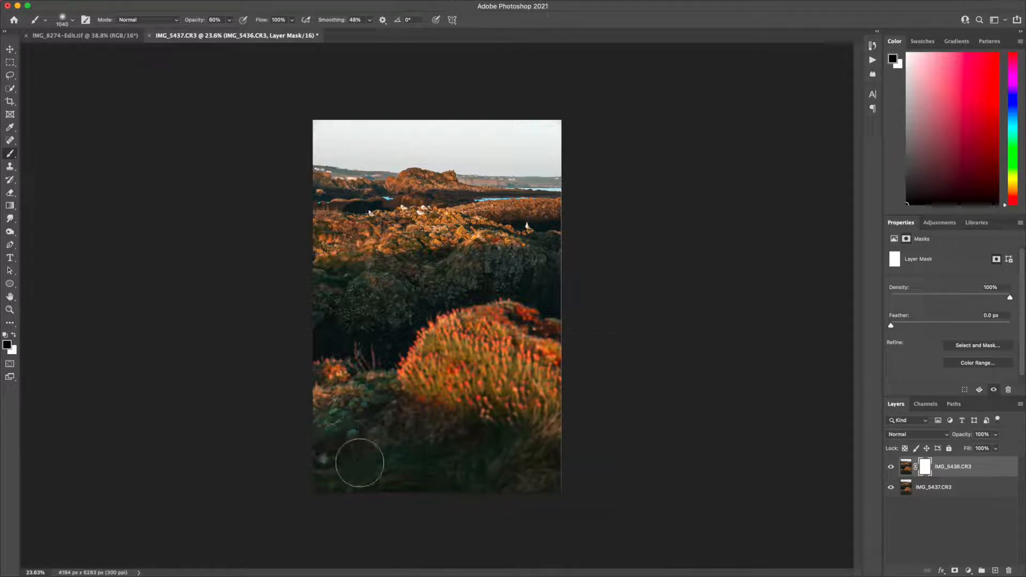
Paint black on the mask over the foreground grass and flower mound, raising the brush opacity to 100%
drag(483, 389, 507, 406)
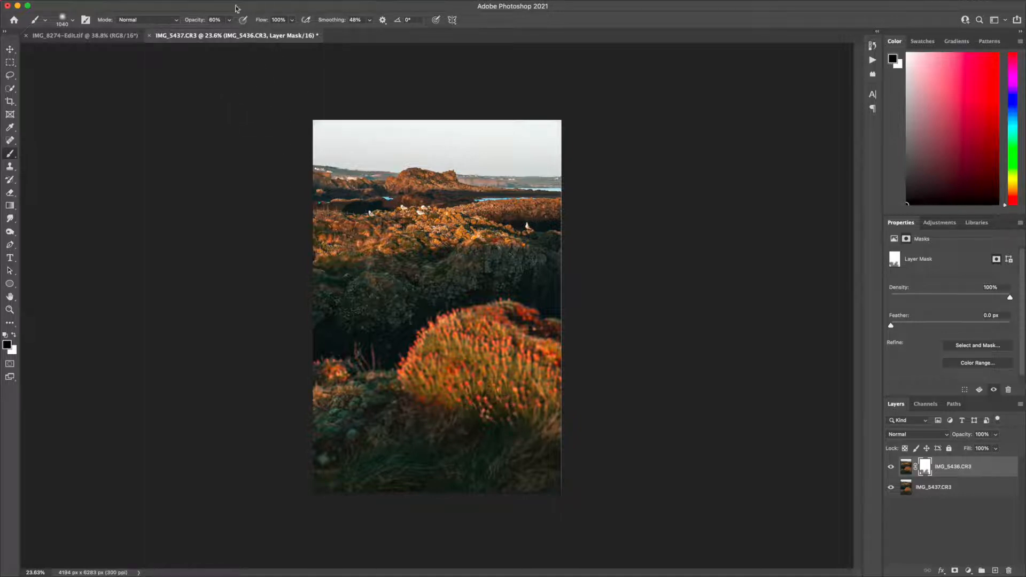
click(230, 22)
mouse_move(509, 377)
mouse_down()
mouse_move(559, 357)
mouse_move(431, 436)
mouse_move(526, 475)
mouse_move(488, 440)
mouse_move(586, 416)
mouse_move(411, 496)
mouse_move(430, 482)
mouse_move(431, 465)
mouse_move(414, 445)
mouse_move(323, 420)
mouse_move(336, 405)
mouse_move(379, 399)
mouse_move(270, 402)
mouse_up()
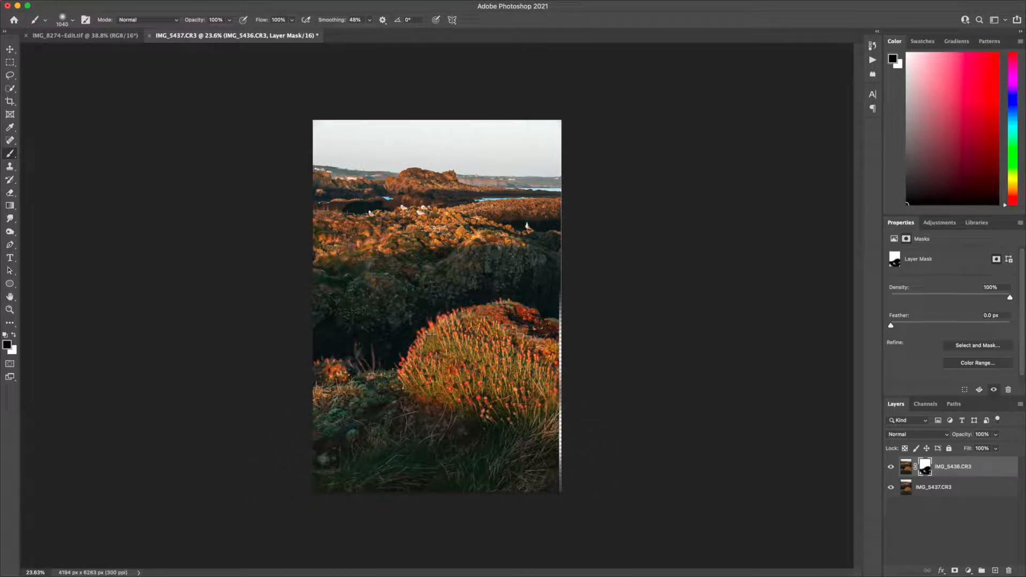
mouse_move(468, 322)
mouse_down()
mouse_move(428, 332)
mouse_move(536, 322)
mouse_move(559, 336)
mouse_move(528, 347)
mouse_up()
scroll(492, 307, up, 5)
mouse_move(492, 308)
mouse_down()
mouse_move(417, 230)
mouse_move(346, 242)
mouse_move(423, 222)
mouse_move(297, 259)
mouse_move(489, 235)
mouse_move(255, 214)
mouse_move(433, 219)
mouse_move(311, 253)
mouse_move(457, 205)
mouse_move(436, 197)
mouse_move(277, 227)
mouse_move(367, 224)
mouse_move(391, 210)
mouse_move(287, 260)
mouse_move(424, 225)
mouse_move(546, 211)
mouse_move(608, 214)
mouse_move(680, 262)
mouse_move(628, 221)
mouse_move(639, 221)
mouse_move(448, 187)
mouse_move(266, 231)
mouse_move(243, 308)
mouse_move(217, 328)
mouse_move(288, 266)
mouse_move(222, 323)
mouse_move(49, 351)
mouse_move(166, 377)
mouse_move(150, 383)
mouse_move(166, 377)
mouse_move(176, 415)
mouse_move(175, 384)
mouse_move(125, 357)
mouse_move(167, 367)
mouse_move(154, 357)
mouse_move(110, 397)
mouse_up()
Reduce the brush to 200 px and paint black on the mask around the thin stems beside the flower mound
key(x)
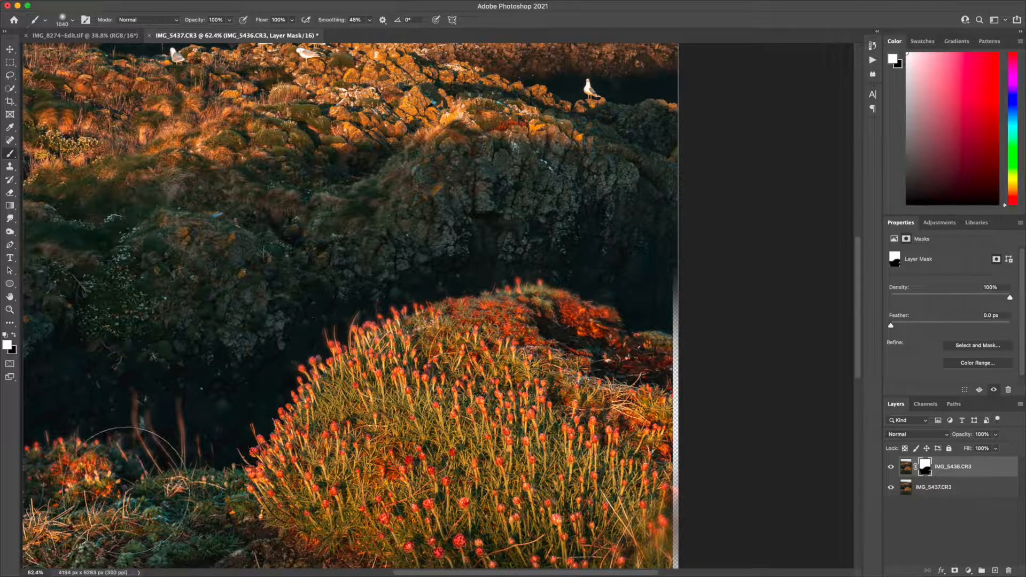
key(x)
key(bracketleft)
key(bracketleft)
key(bracketleft)
key(bracketleft)
key(bracketleft)
key(bracketleft)
key(bracketleft)
key(bracketleft)
key(bracketleft)
key(bracketleft)
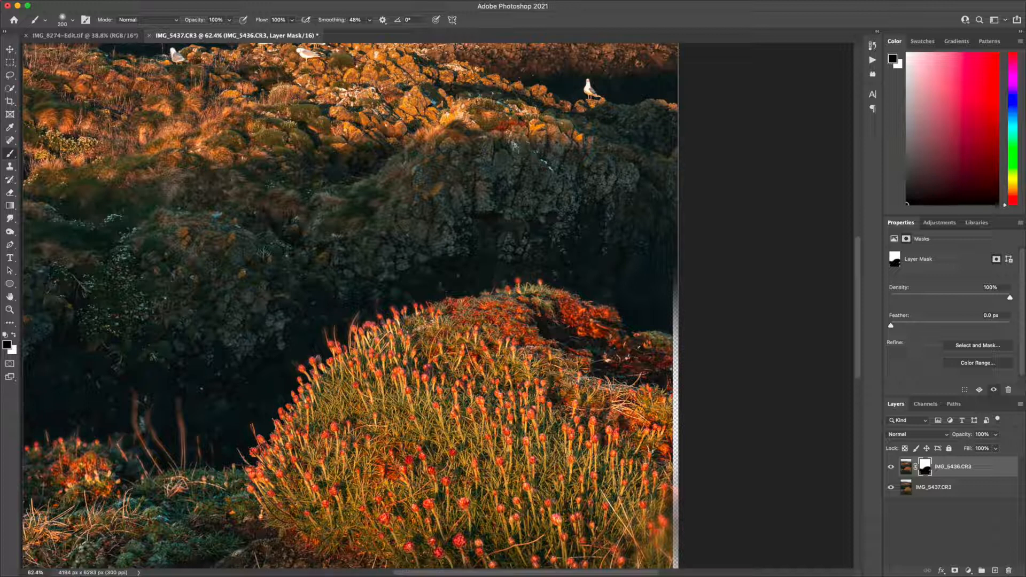
drag(214, 483, 255, 492)
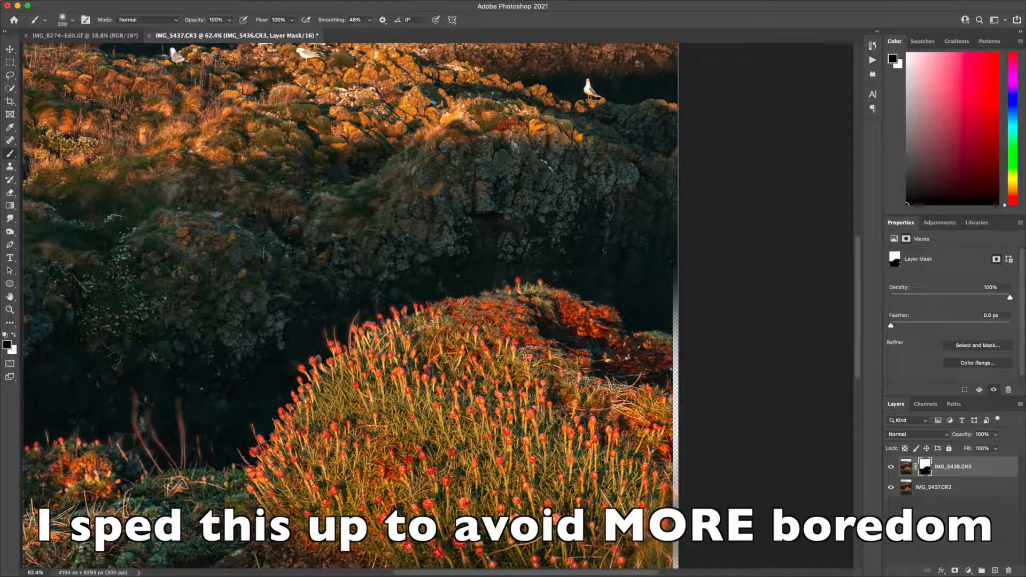
Paint a white spot on the mask over the foreground grass with the 600 px brush, and cover it with black again
scroll(585, 487, down, 10)
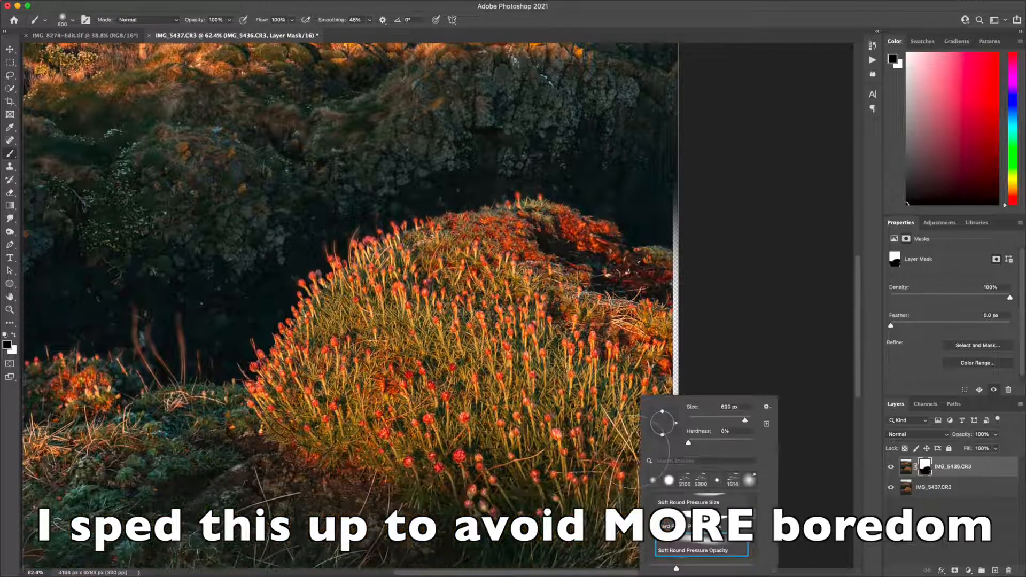
scroll(584, 486, left, 12)
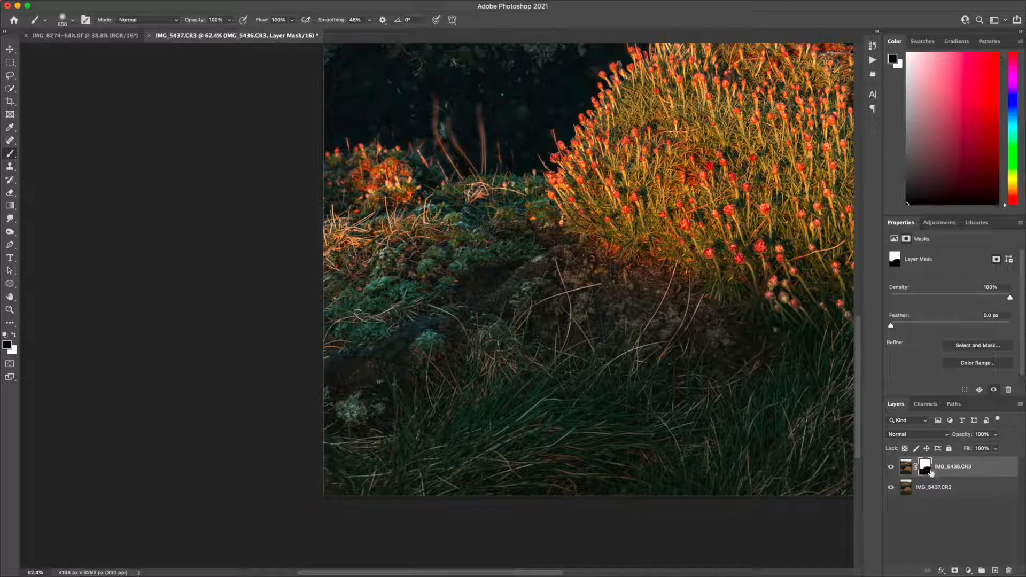
key(x)
click(654, 364)
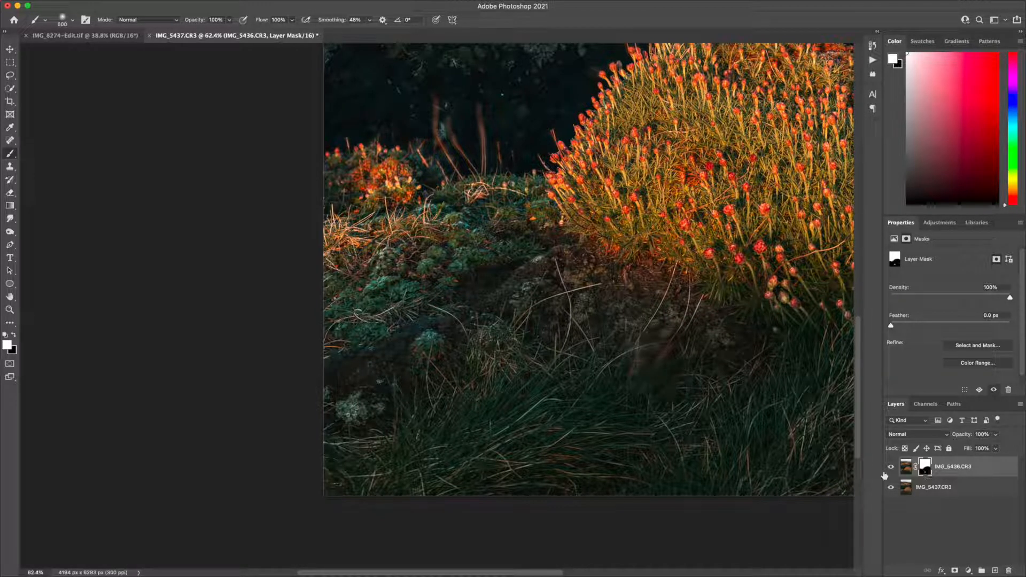
key(x)
click(649, 361)
Paint black on the mask over the upper part of the flower mound and inspect the blend along its edge
scroll(702, 404, up, 10)
scroll(702, 403, right, 6)
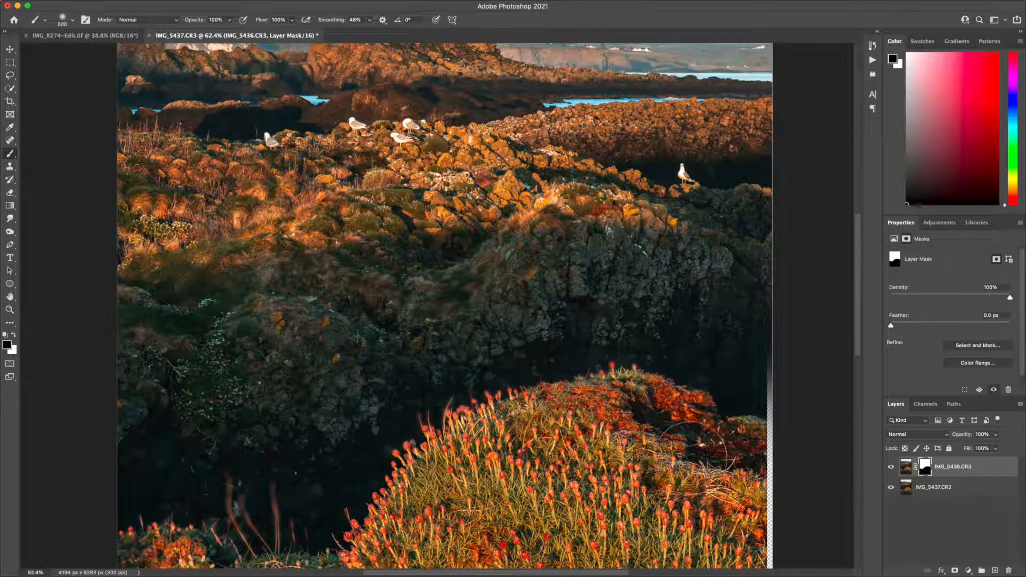
drag(650, 447, 607, 427)
scroll(605, 419, up, 5)
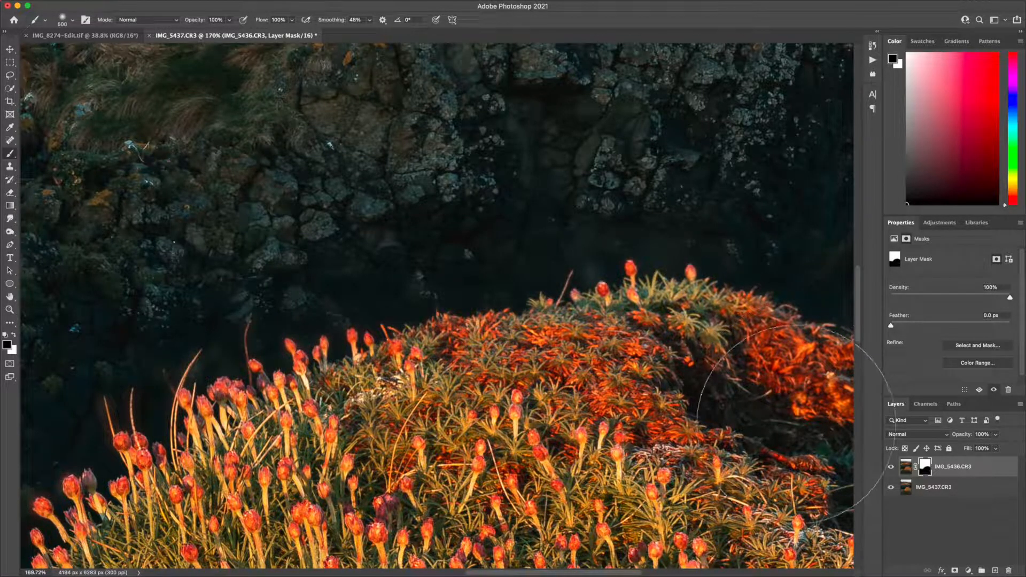
scroll(796, 422, right, 10)
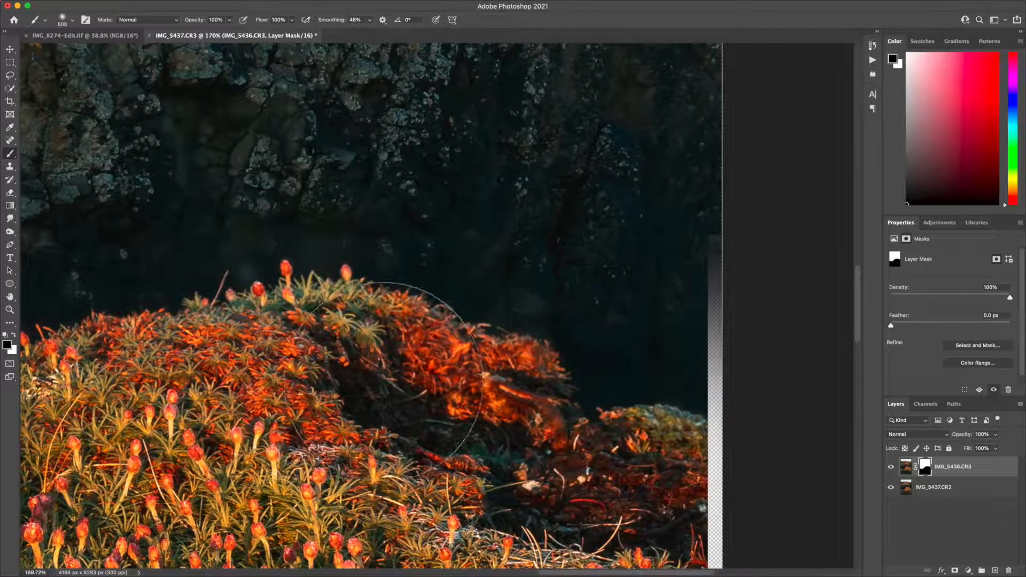
scroll(386, 377, left, 2)
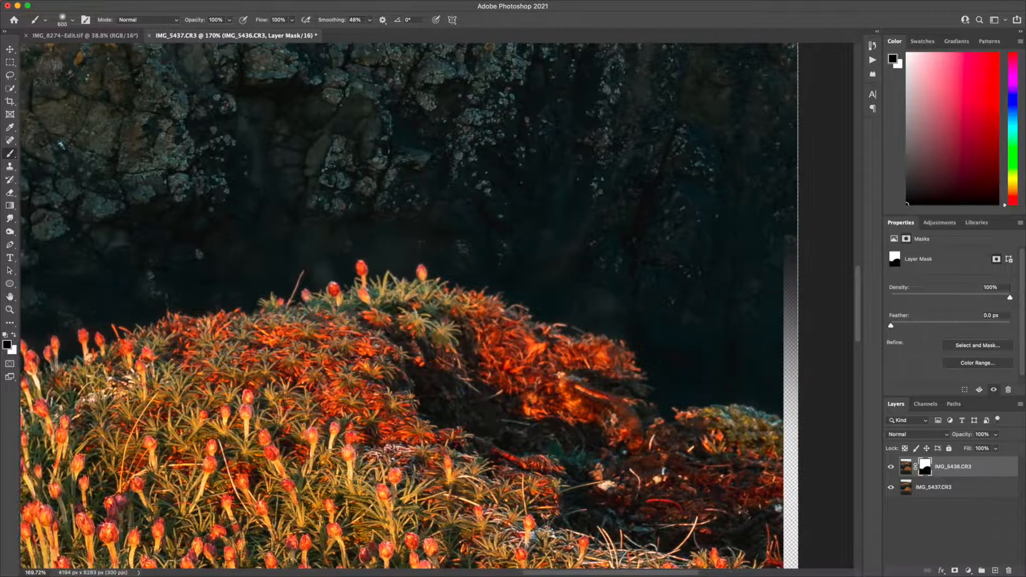
scroll(321, 395, left, 6)
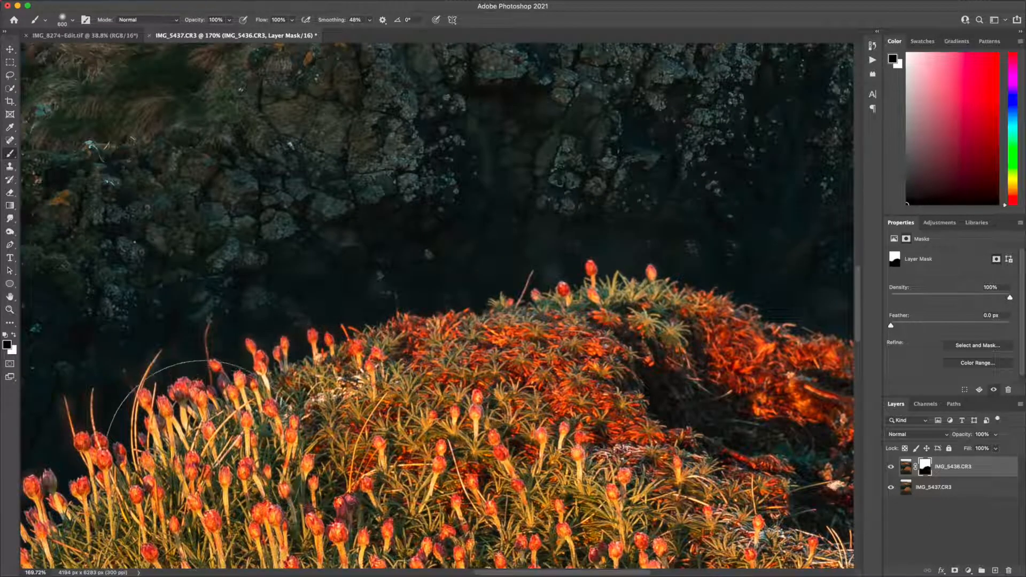
scroll(198, 451, left, 5)
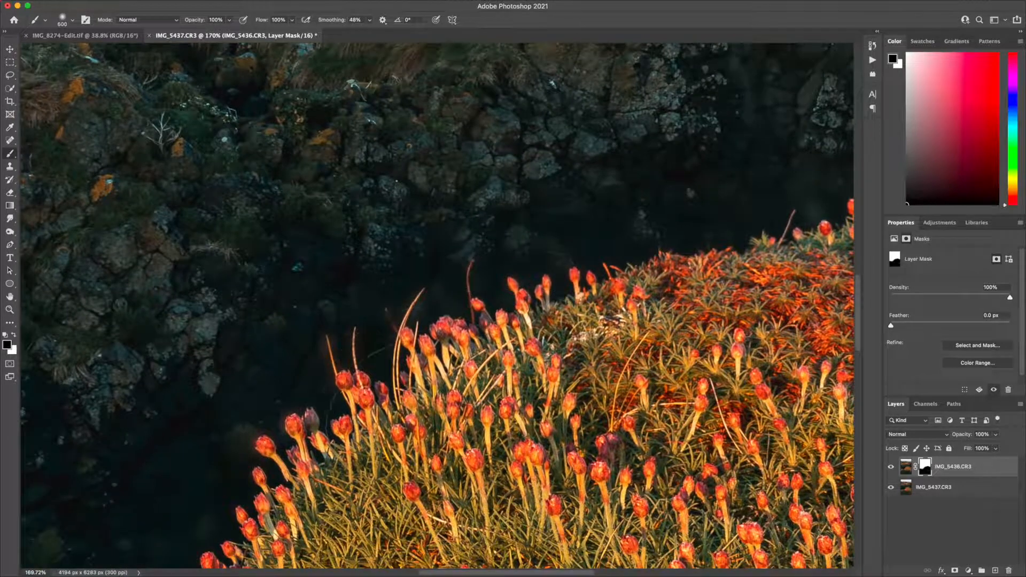
scroll(321, 374, down, 6)
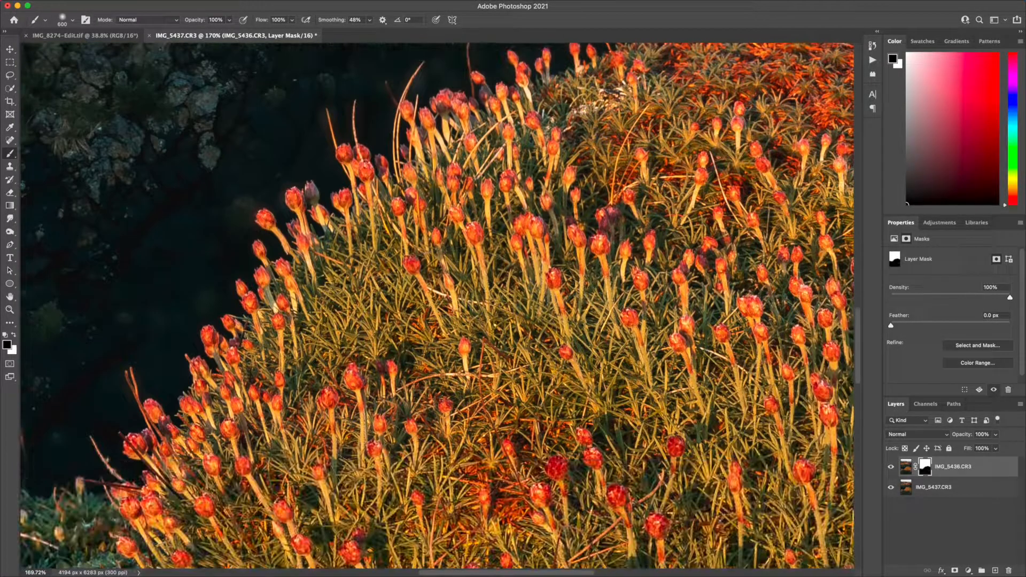
Crop the image slightly inward to about 3988 × 6067 px, trimming off the transparent strip and misaligned borders
scroll(606, 340, down, 10)
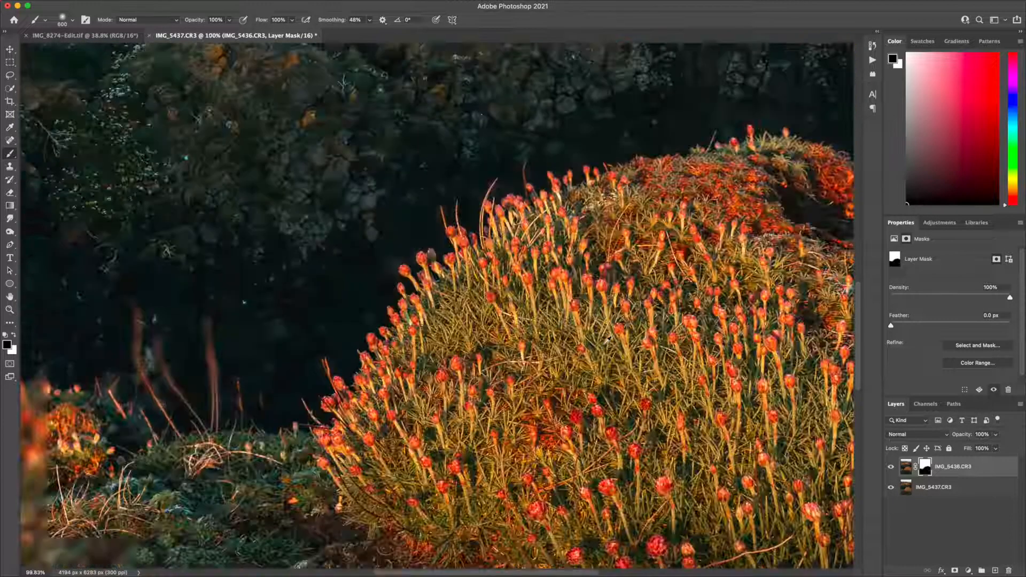
scroll(606, 339, up, 4)
scroll(607, 340, up, 2)
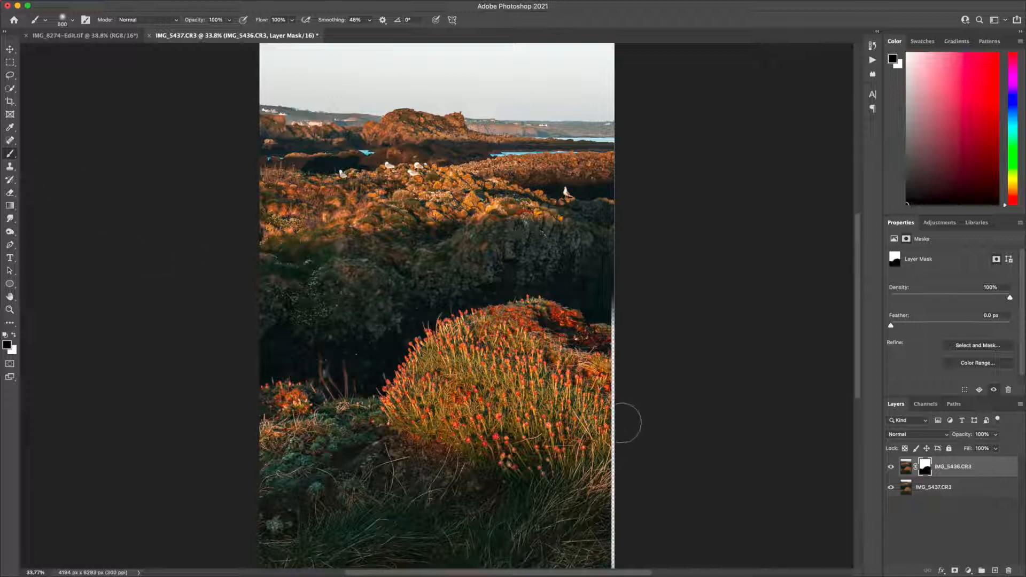
click(9, 101)
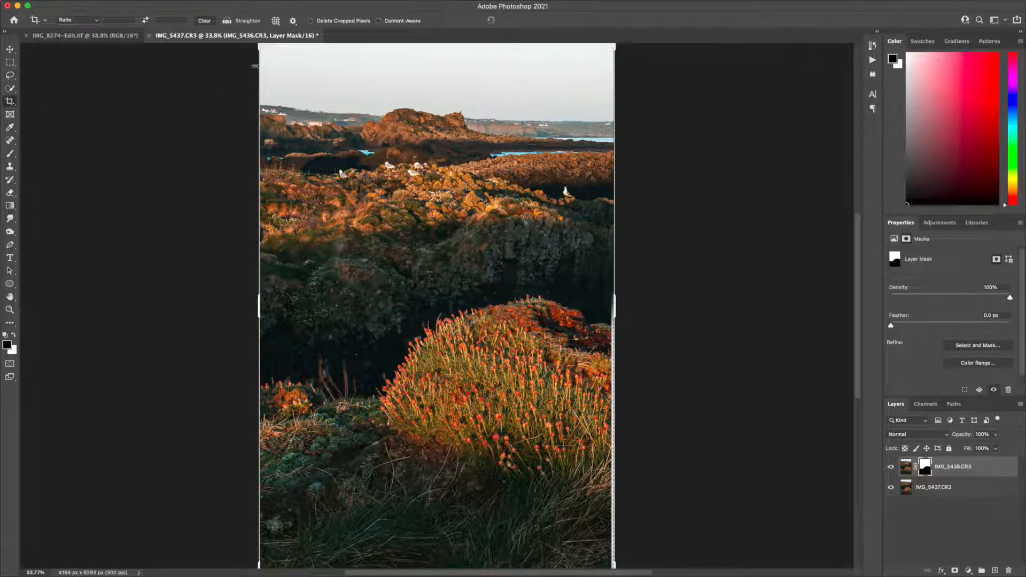
scroll(285, 91, up, 2)
mouse_move(261, 74)
mouse_down()
mouse_move(267, 86)
mouse_move(262, 78)
mouse_up()
scroll(533, 358, down, 3)
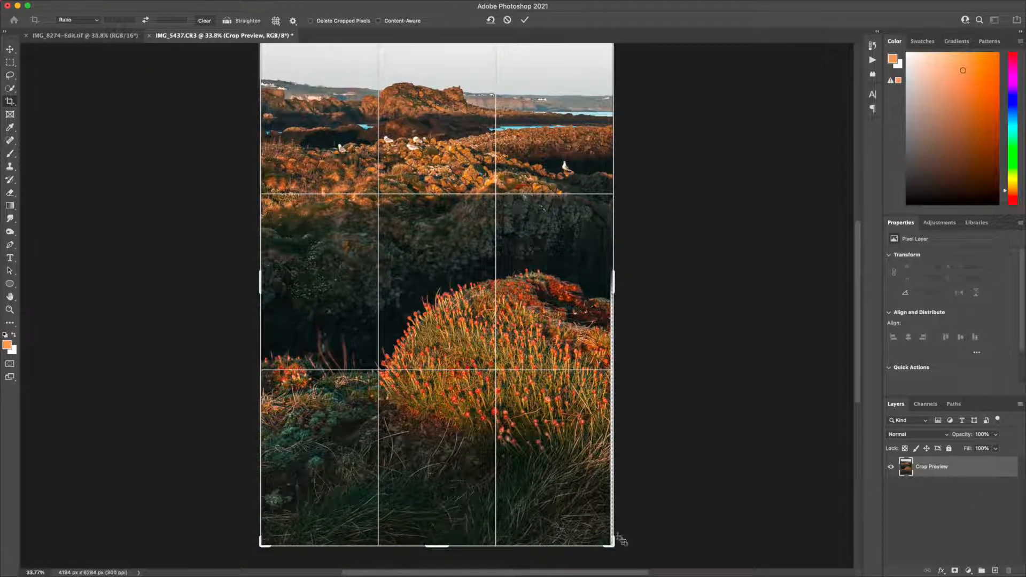
drag(608, 542, 604, 541)
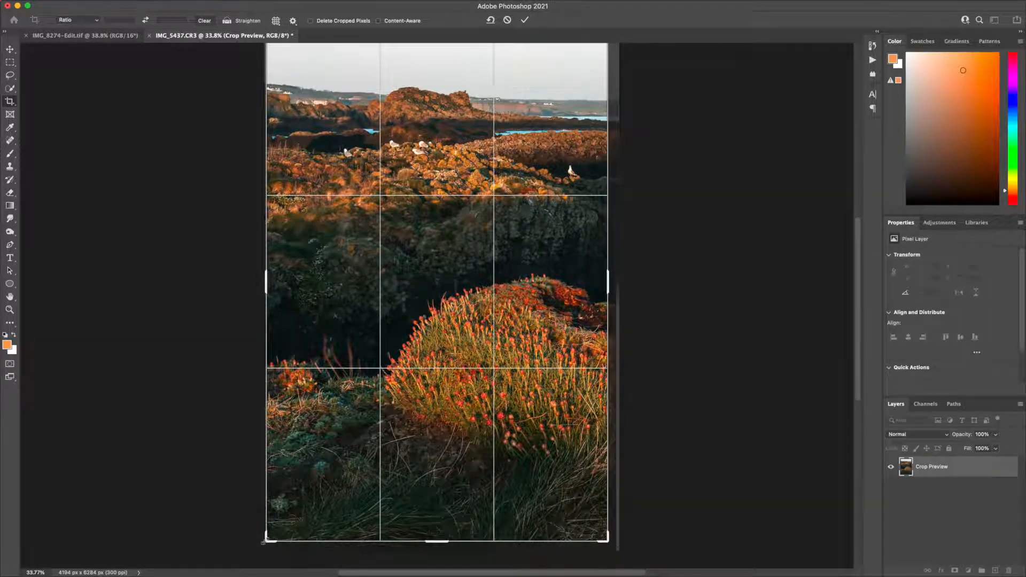
drag(263, 542, 268, 539)
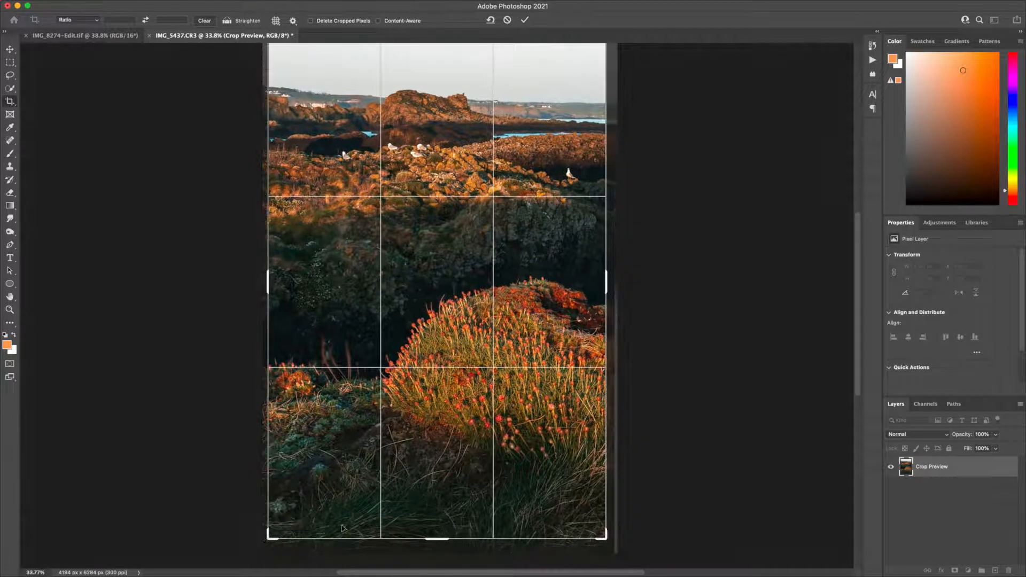
scroll(479, 492, up, 5)
scroll(479, 492, down, 6)
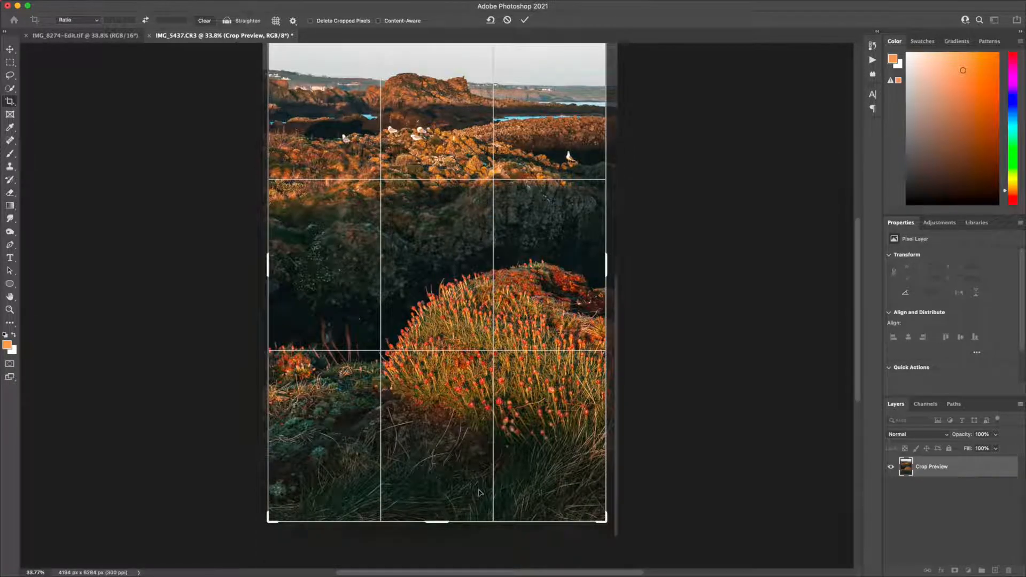
key(Return)
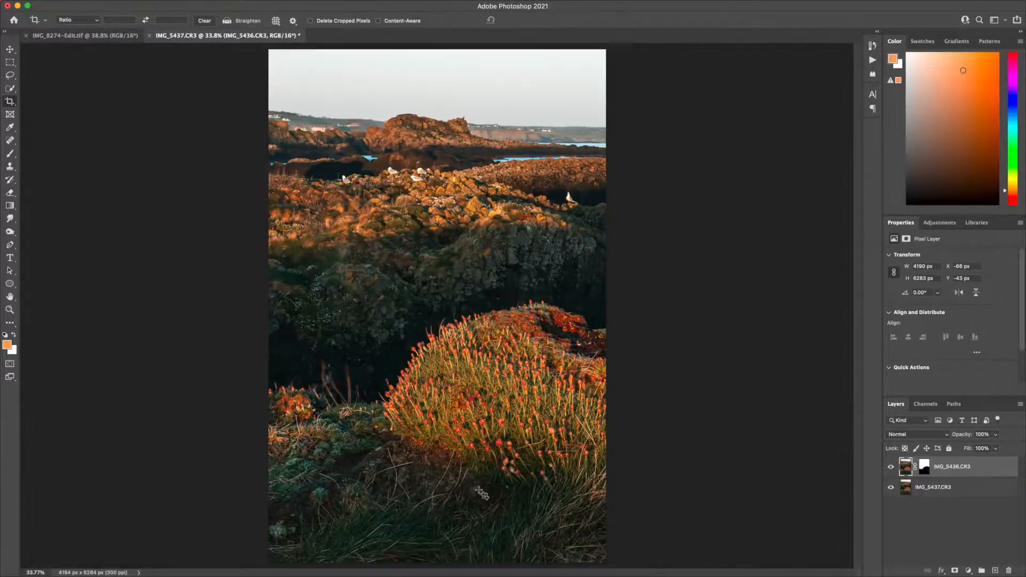
Set up an enlarged Spot Healing Brush and merge all visible layers into a new layer on top of the stack
click(11, 140)
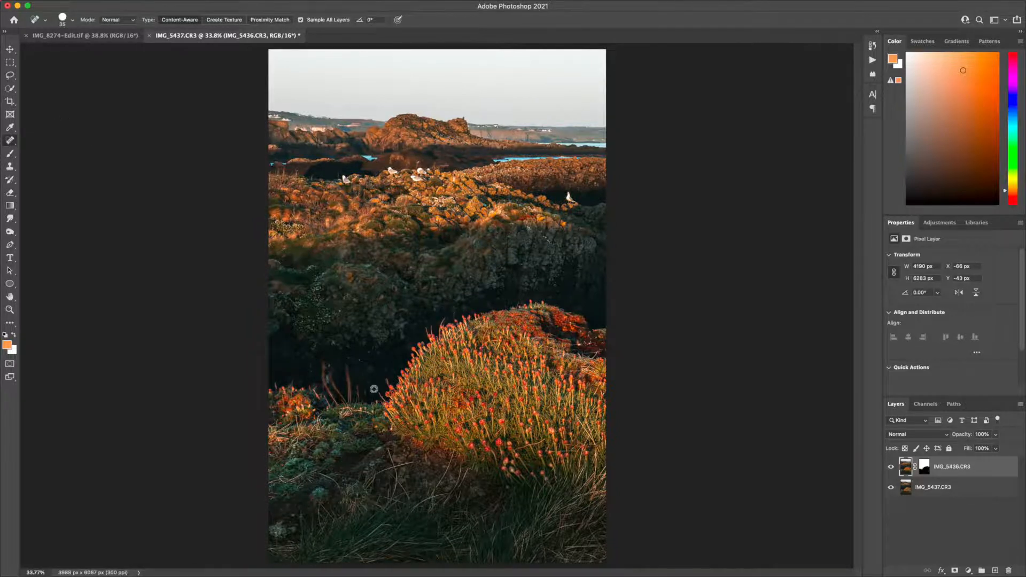
scroll(374, 388, up, 5)
key(bracketright)
key(bracketright)
drag(299, 323, 306, 416)
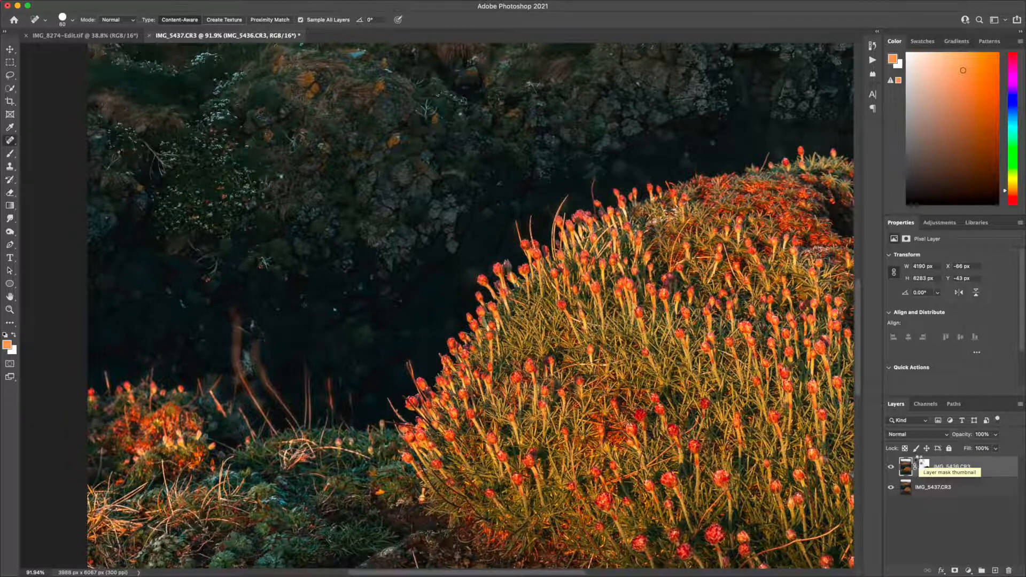
key(alt+shift+super+e)
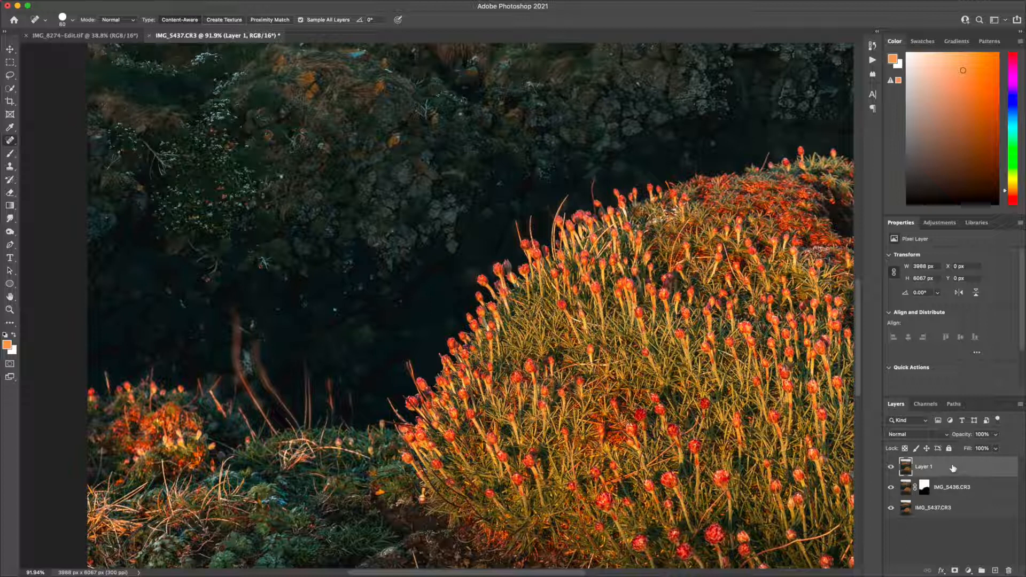
Heal out the thin blurry stems in the dark gap between the small flower clump and the large flower mound
drag(308, 357, 308, 421)
mouse_move(329, 386)
mouse_down()
mouse_move(333, 417)
mouse_move(351, 406)
mouse_up()
mouse_move(253, 334)
mouse_down()
mouse_move(238, 316)
mouse_move(234, 345)
mouse_move(258, 404)
mouse_move(274, 423)
mouse_move(259, 342)
mouse_move(271, 390)
mouse_move(296, 419)
mouse_up()
drag(250, 371, 240, 317)
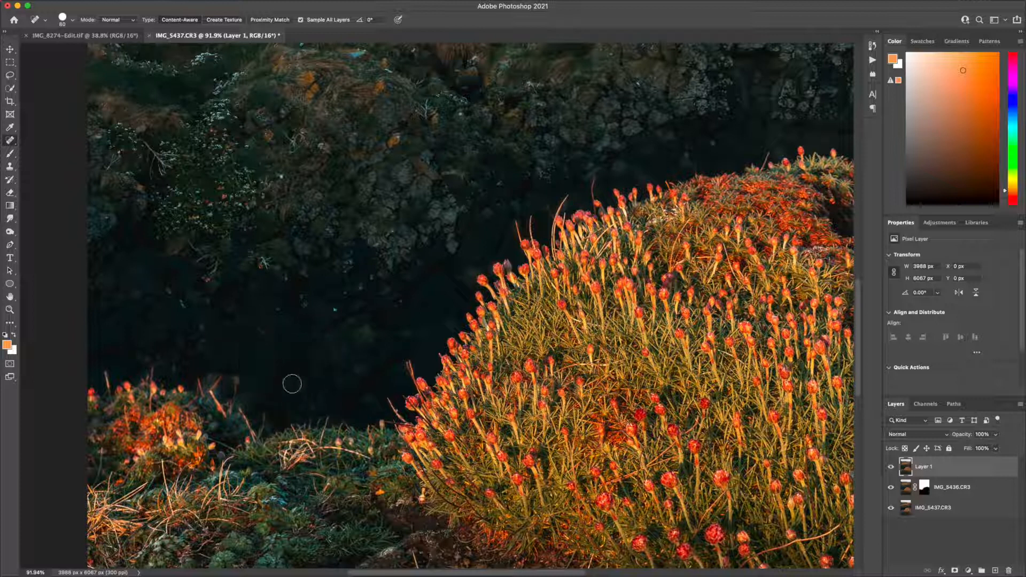
drag(234, 399, 244, 372)
mouse_move(266, 425)
mouse_down()
mouse_move(234, 383)
mouse_move(199, 371)
mouse_up()
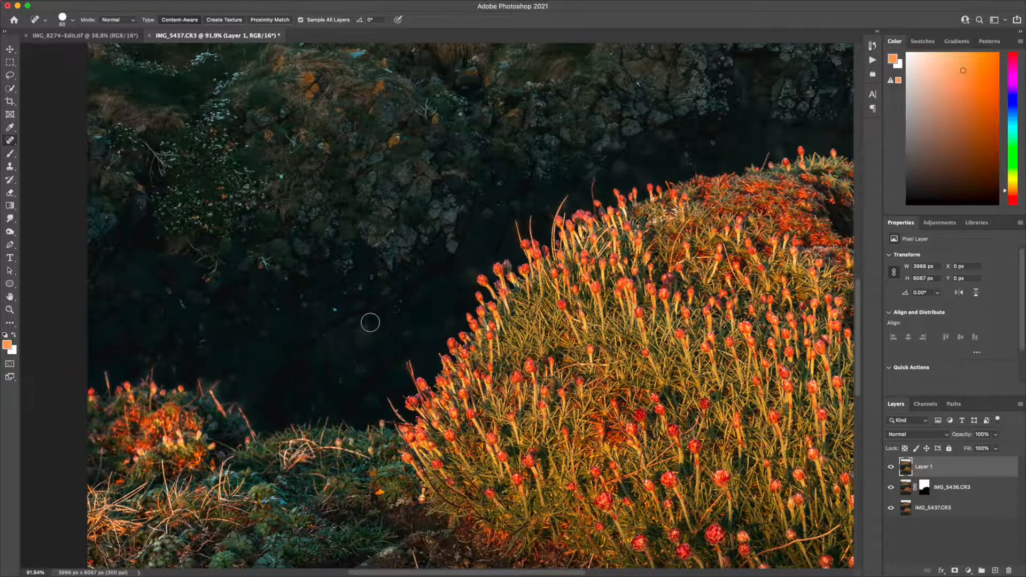
scroll(372, 322, left, 5)
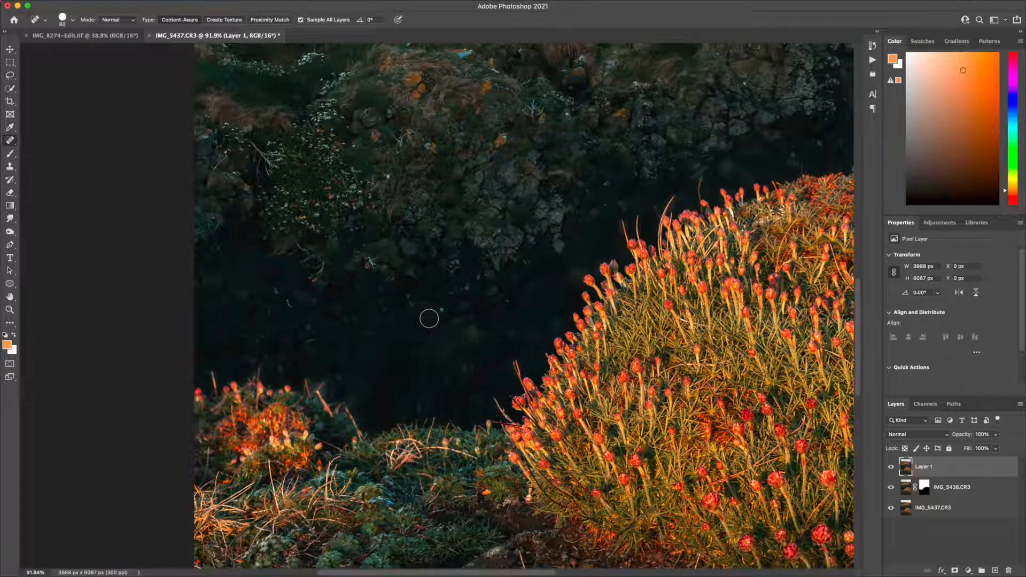
scroll(430, 320, down, 5)
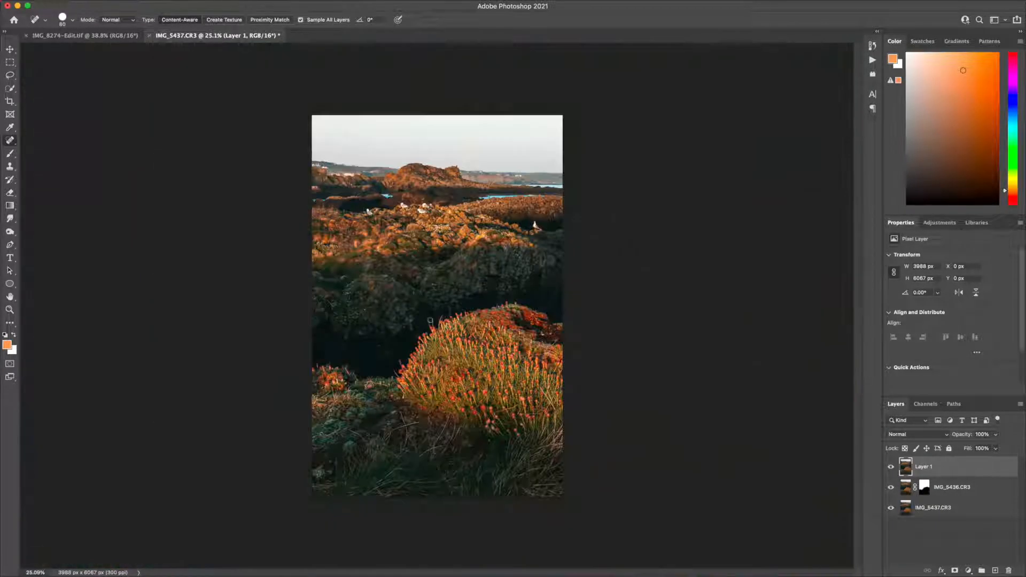